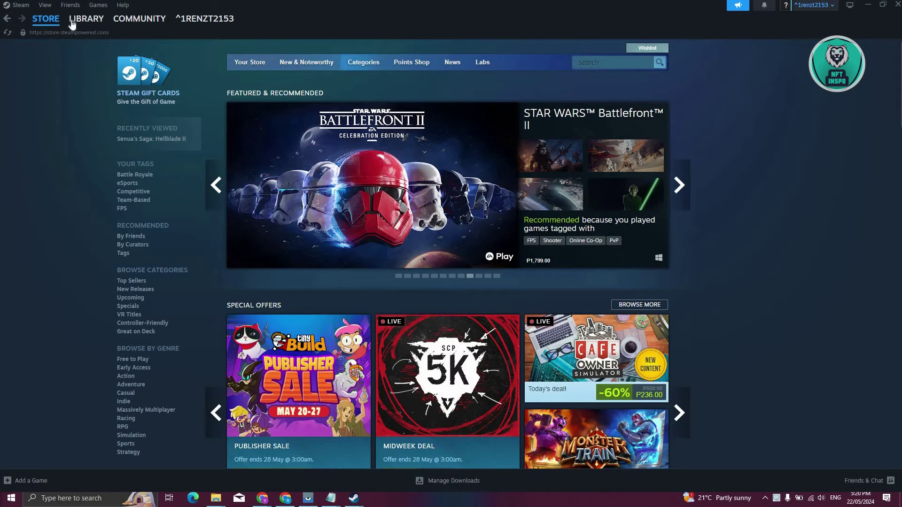
Search the store for 'GIFTCARD' and open the Steam Gift Cards page
{"action": "left_click", "coordinate": [616, 63]}
{"action": "type", "text": "GIFTCARD"}
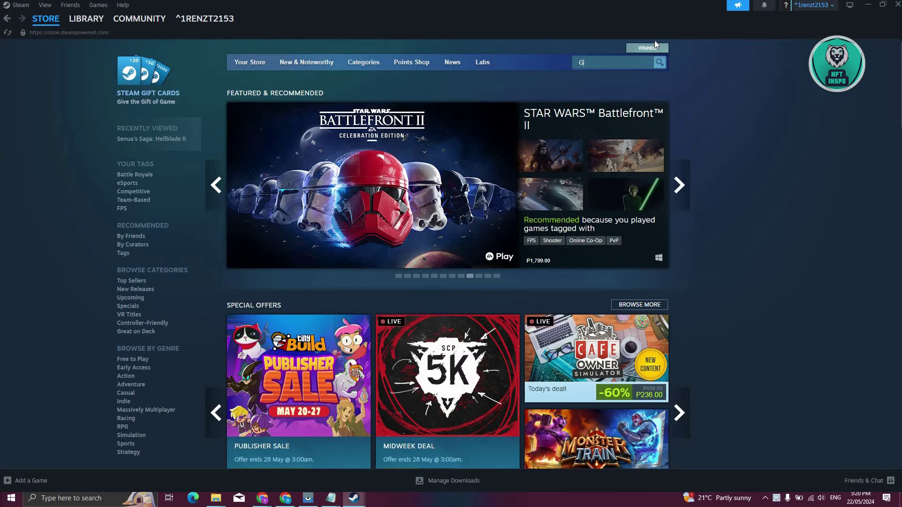
{"action": "key", "text": "Return"}
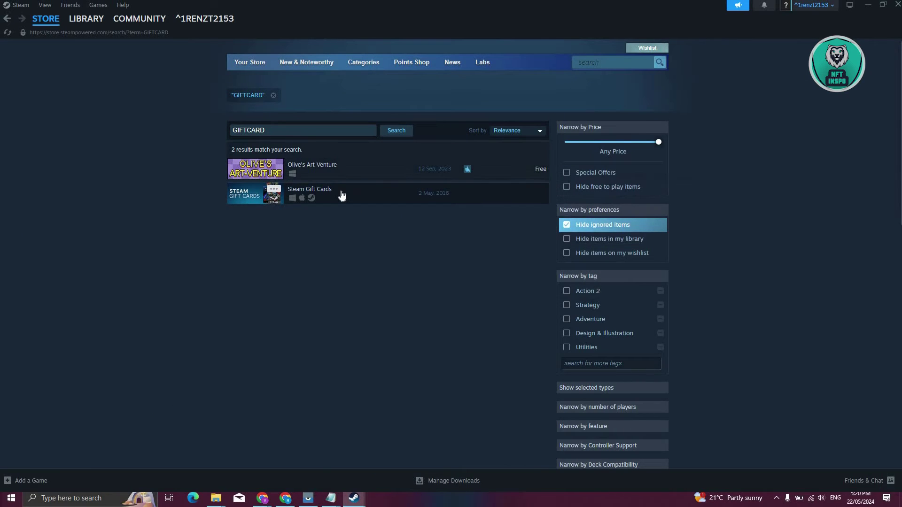
{"action": "left_click", "coordinate": [340, 194]}
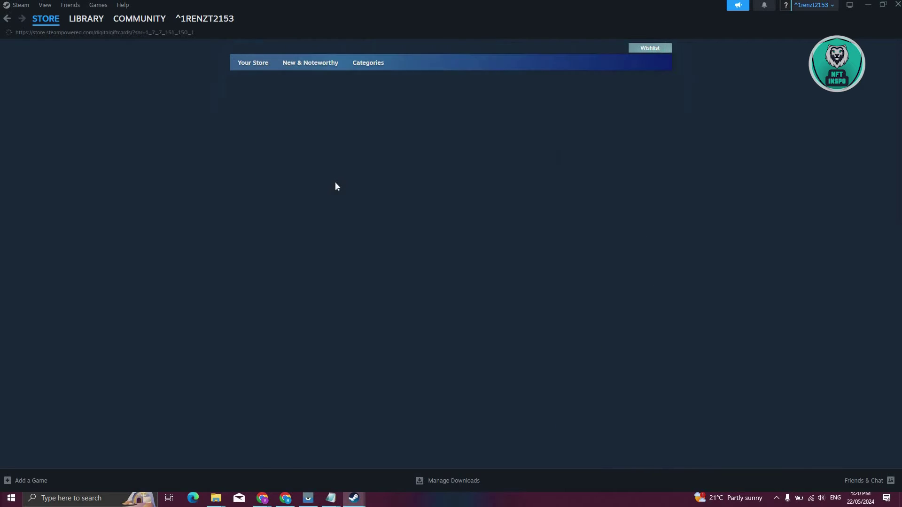
{"action": "scroll", "coordinate": [366, 211], "scroll_direction": "down", "scroll_amount": 2}
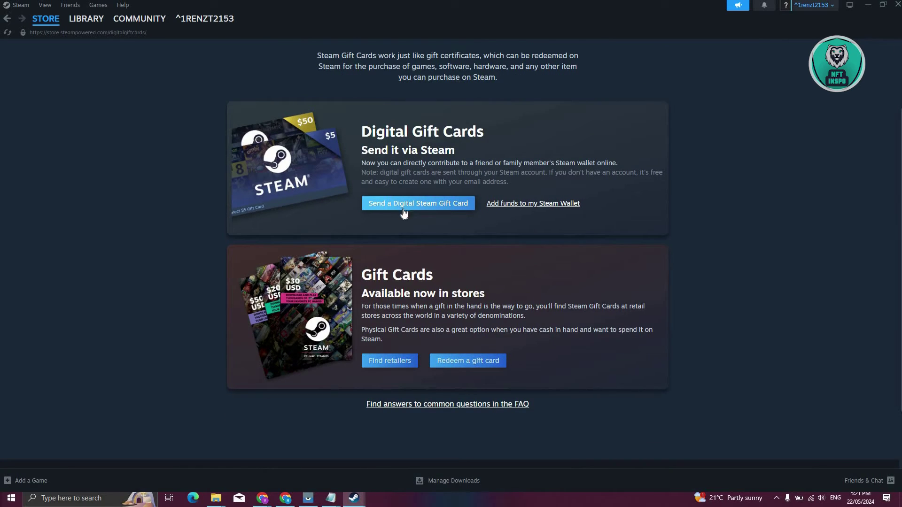
Choose to send a digital Steam gift card and select the P200 amount
{"action": "left_click", "coordinate": [387, 227]}
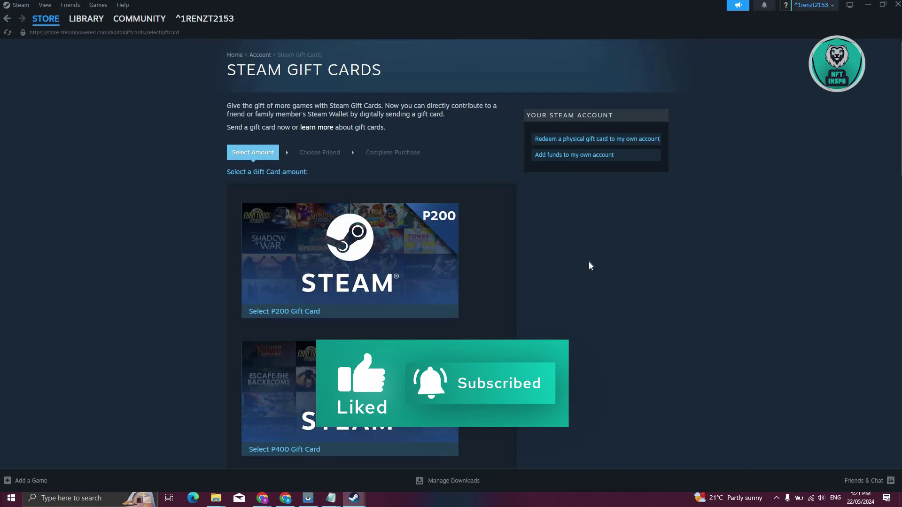
{"action": "scroll", "coordinate": [588, 260], "scroll_direction": "down", "scroll_amount": 2}
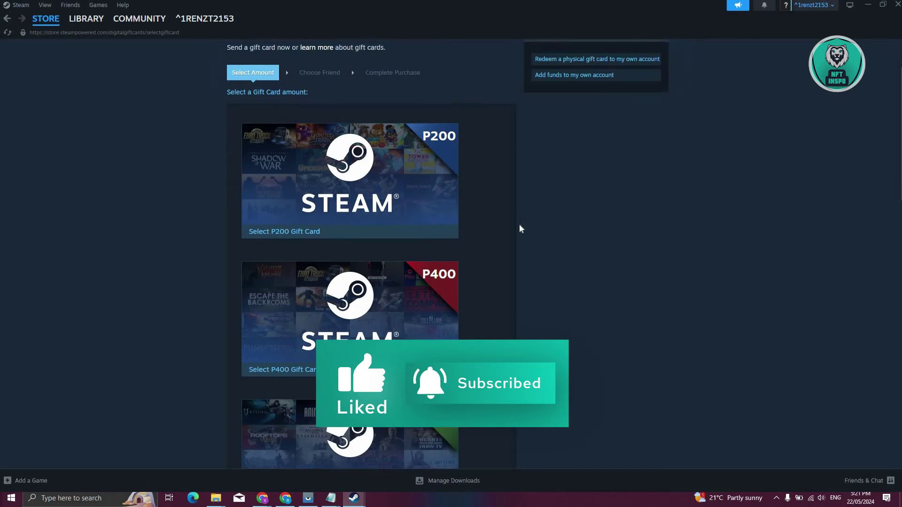
{"action": "scroll", "coordinate": [406, 235], "scroll_direction": "up", "scroll_amount": 1}
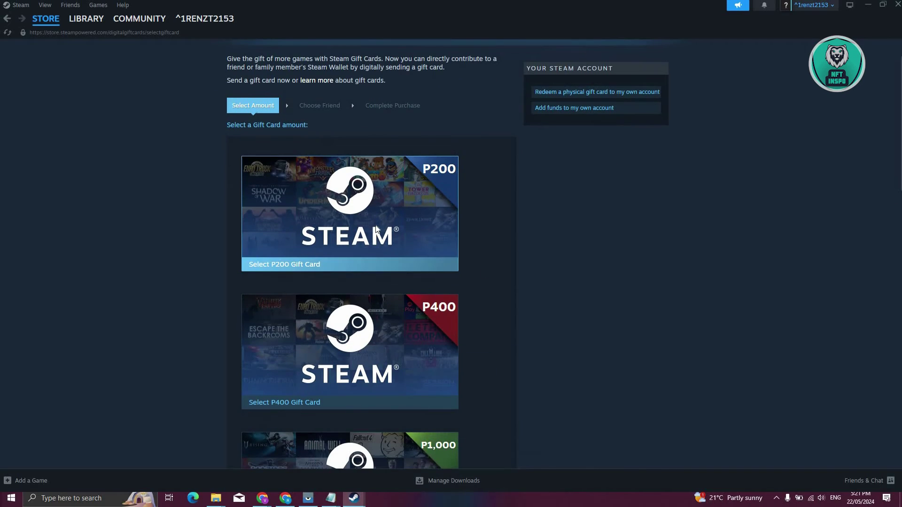
{"action": "left_click", "coordinate": [375, 230]}
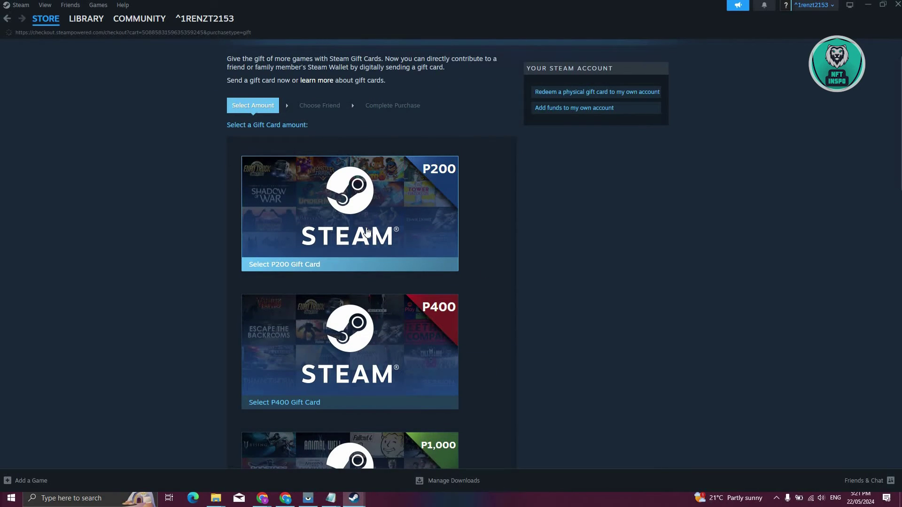